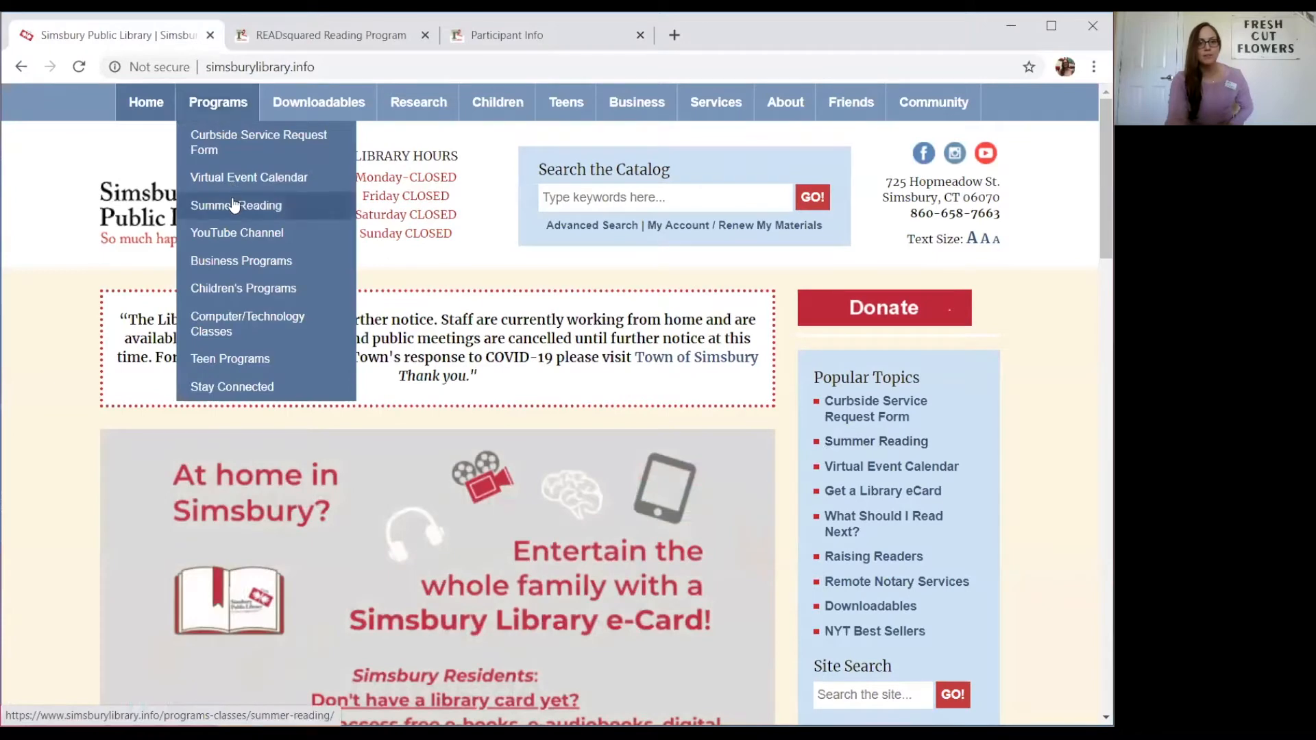
Reach the READsquared sign-up page from the library's Summer Reading program page
click(234, 206)
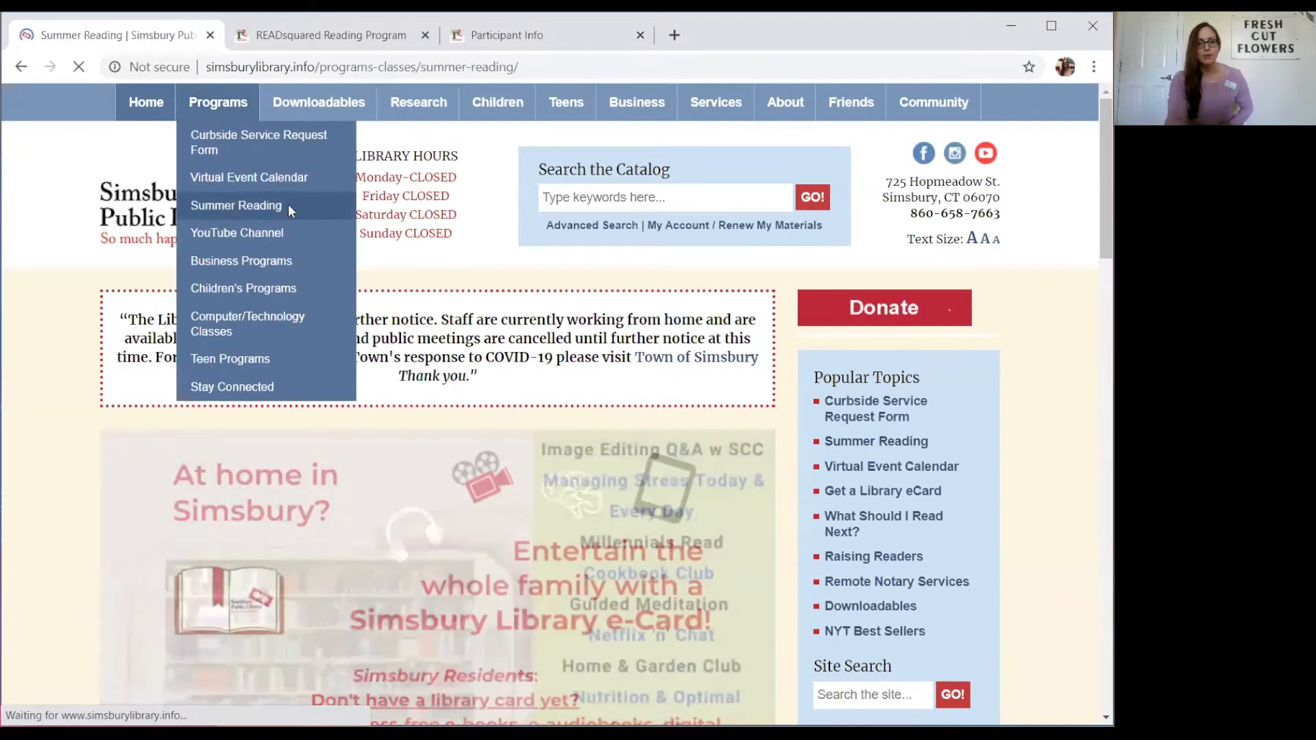
scroll(424, 411, down, 4)
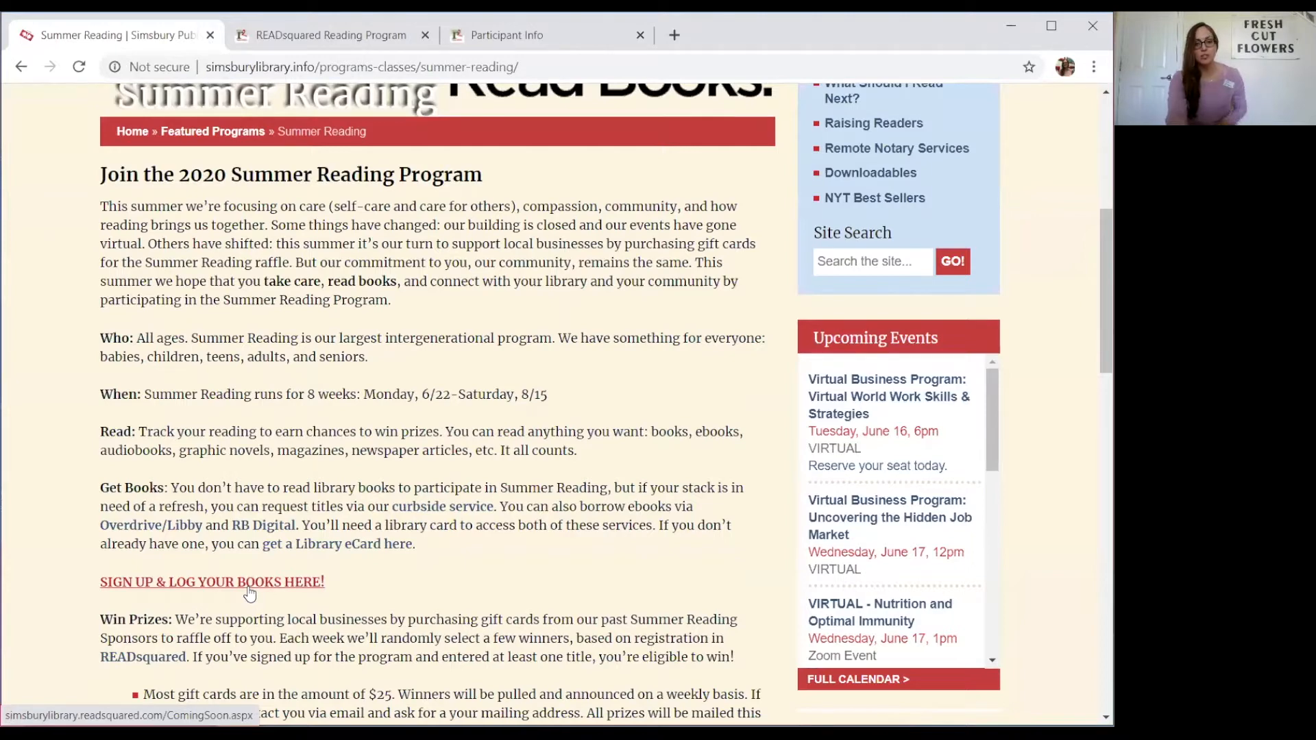
click(249, 588)
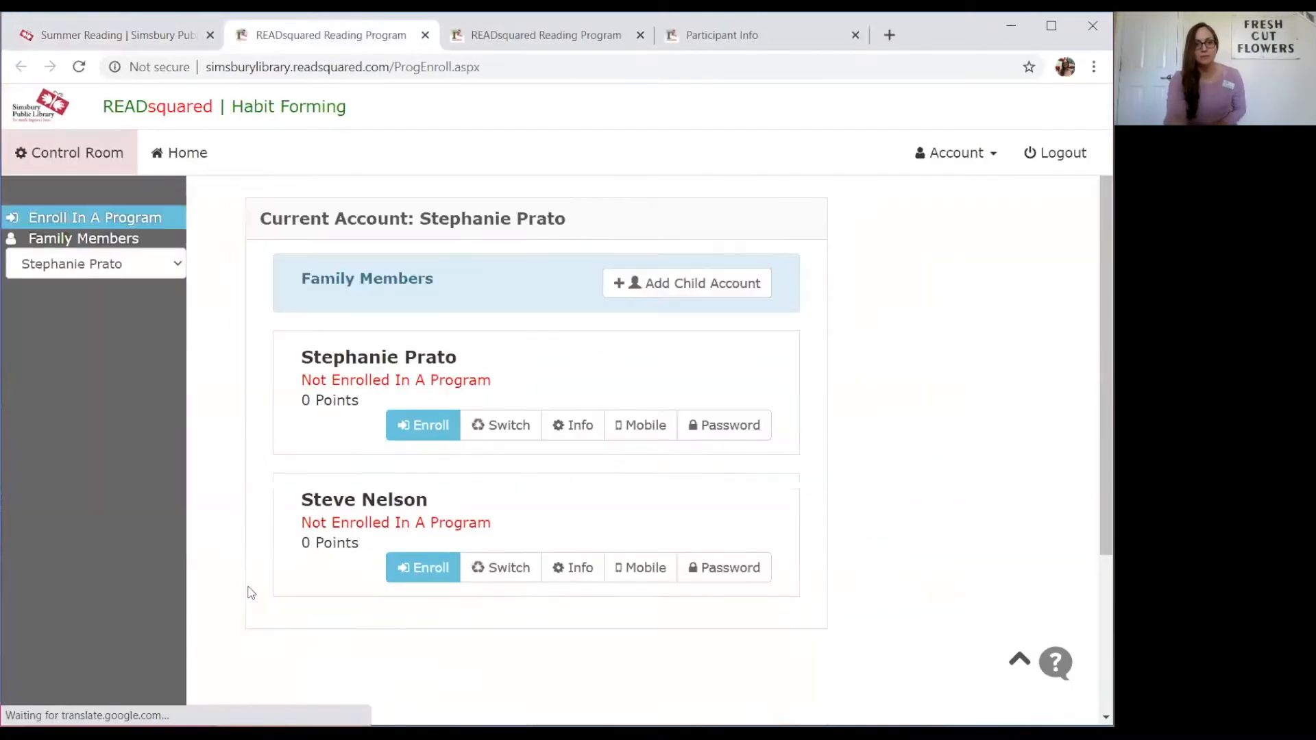
Log in to the family account with its password, landing on the family members list
click(546, 35)
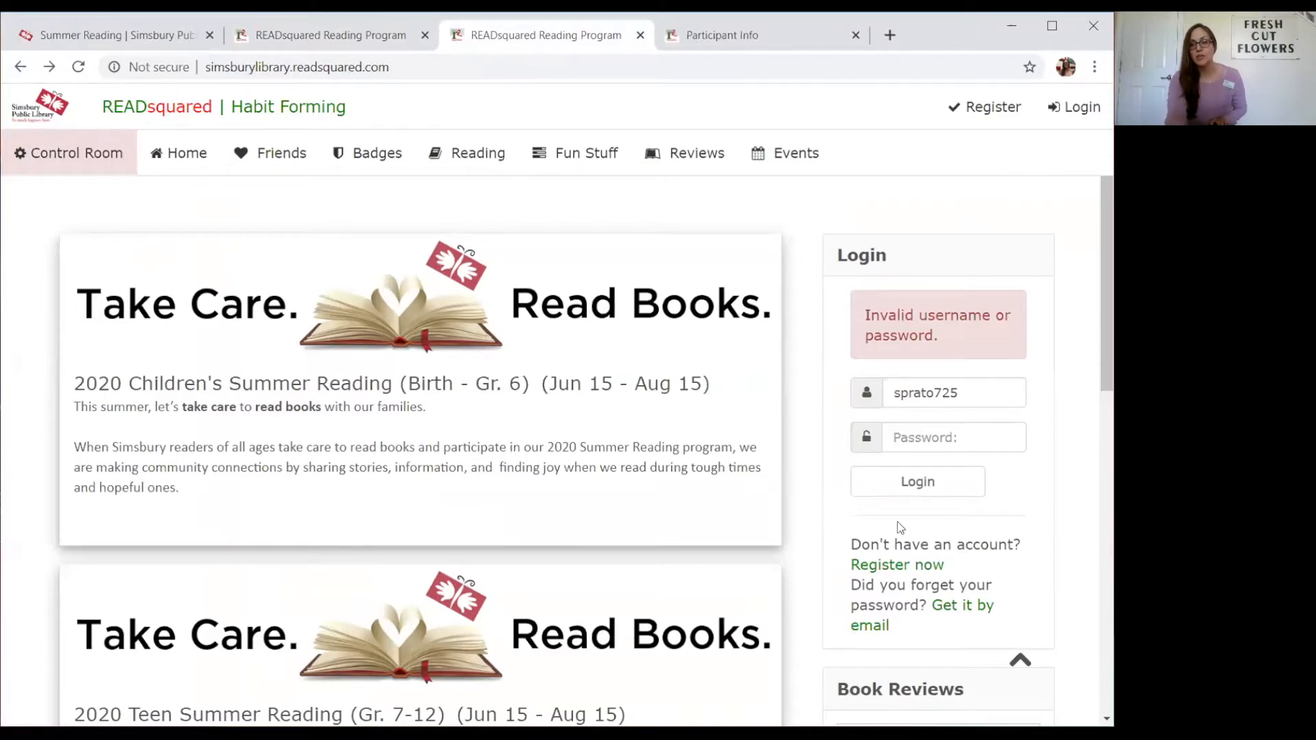
click(891, 565)
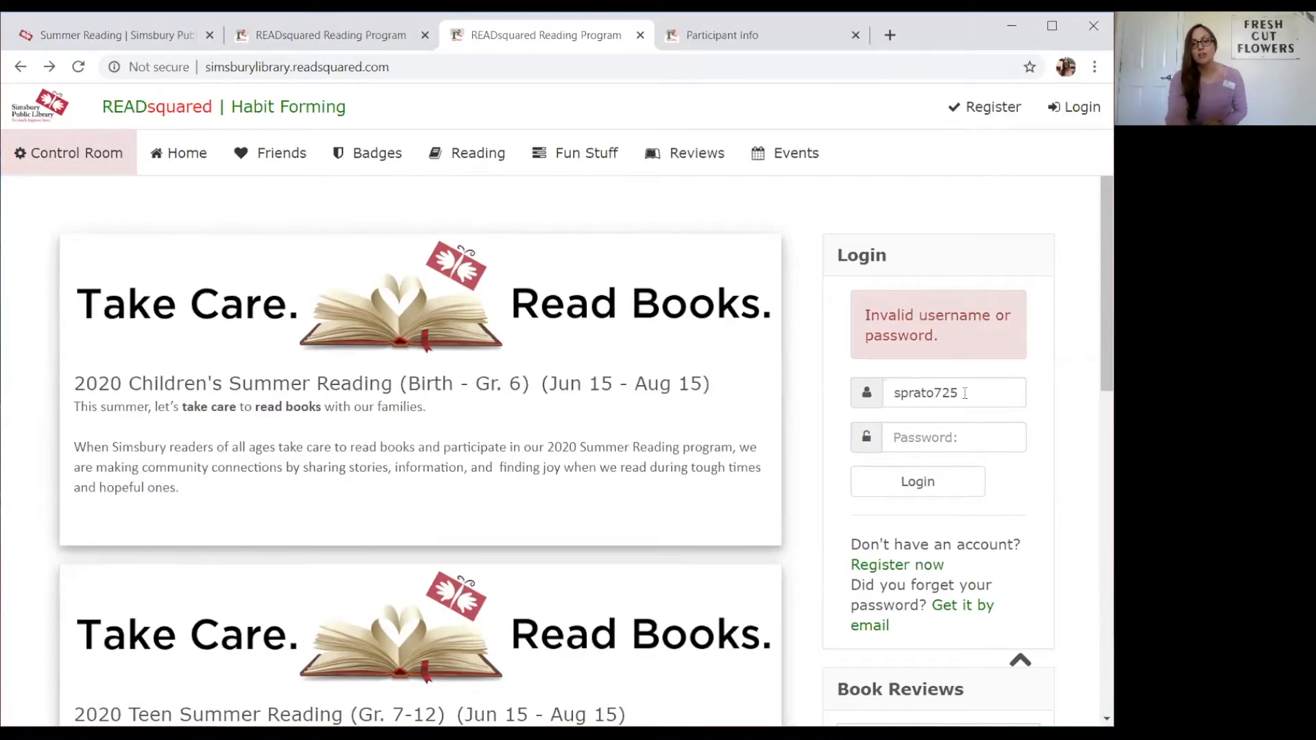
click(922, 437)
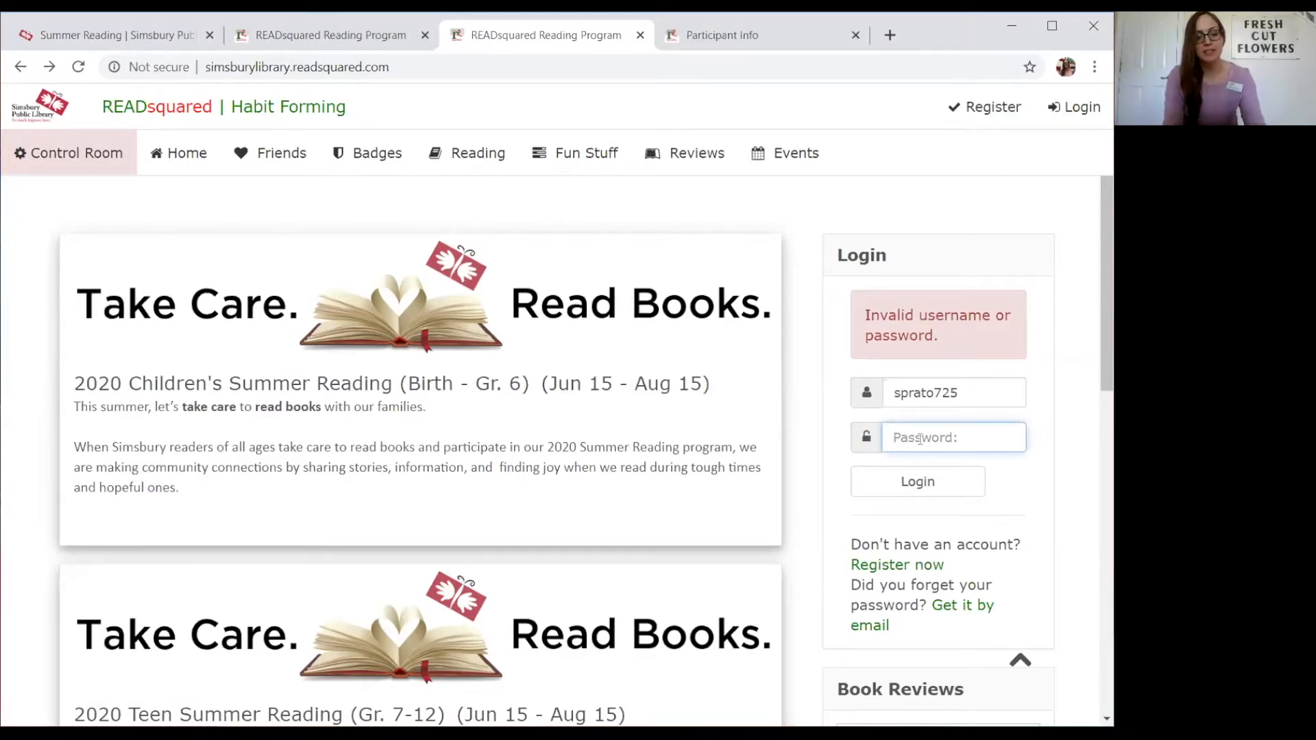
text(••••••••••)
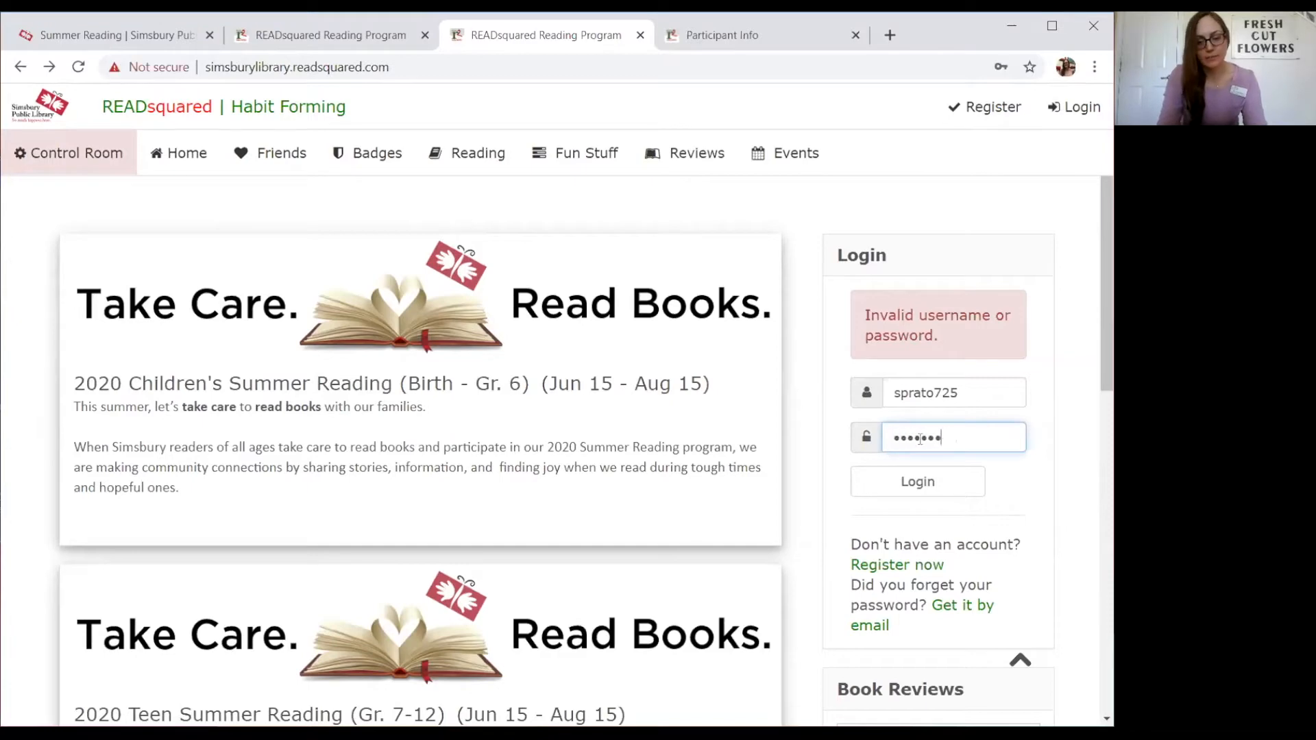
key(Return)
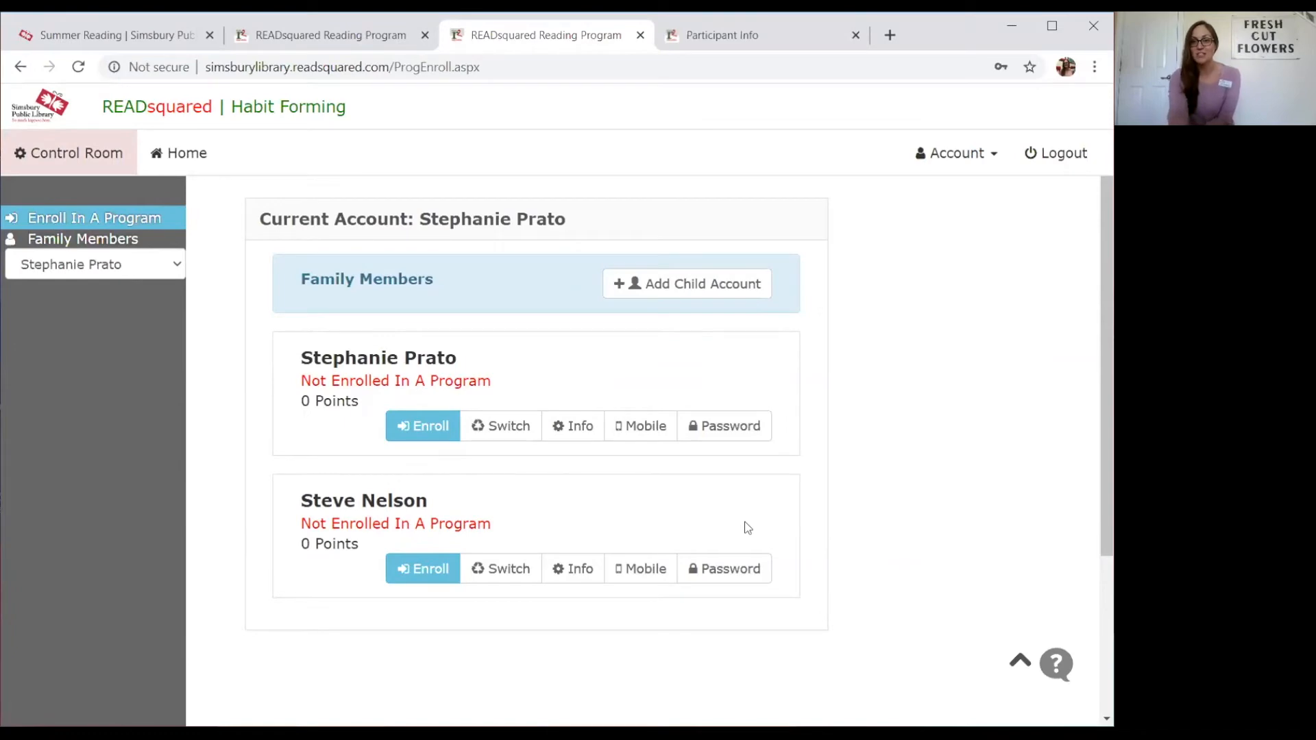
click(415, 422)
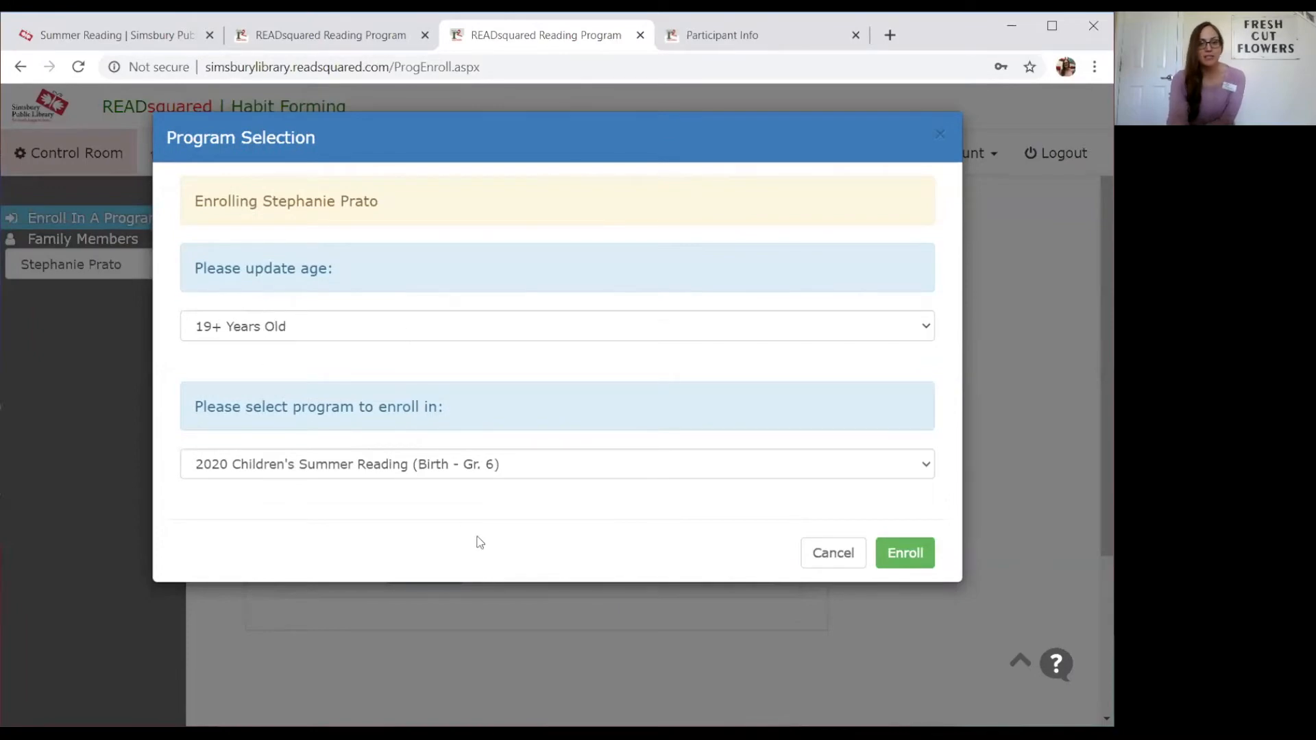
click(538, 468)
click(518, 547)
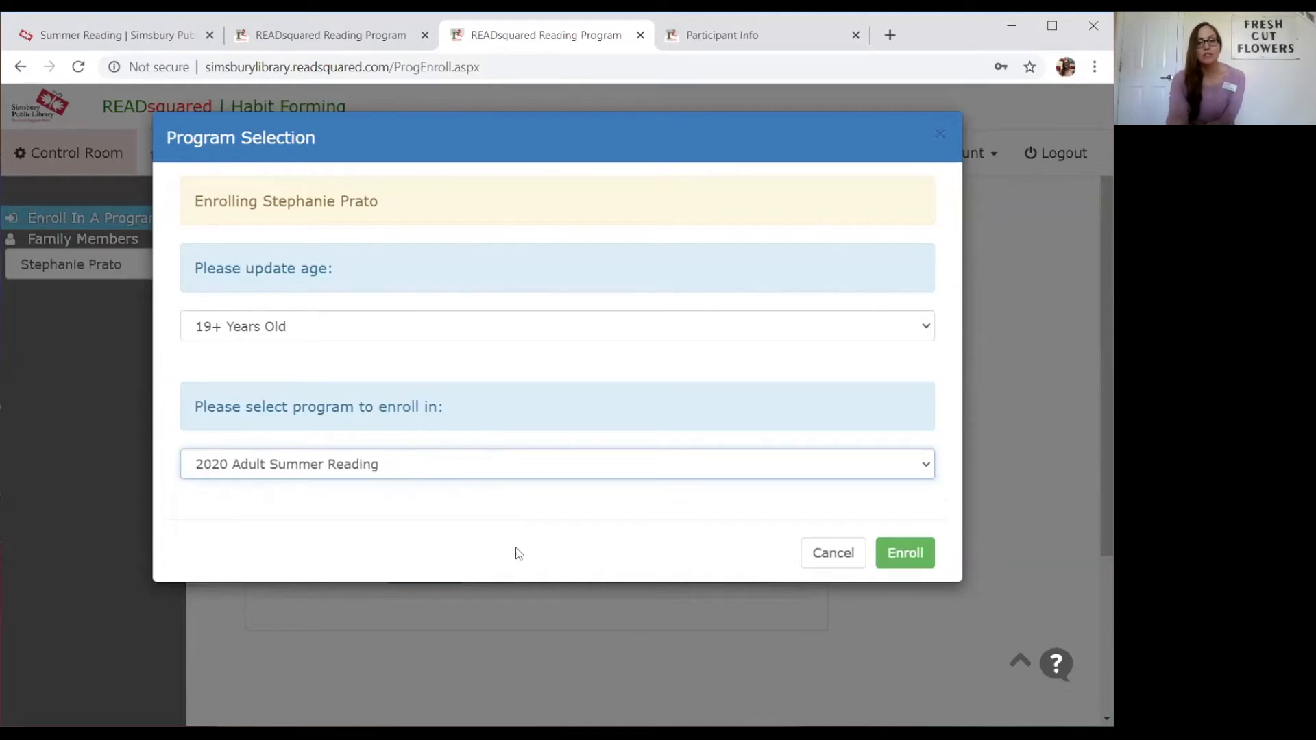
click(904, 555)
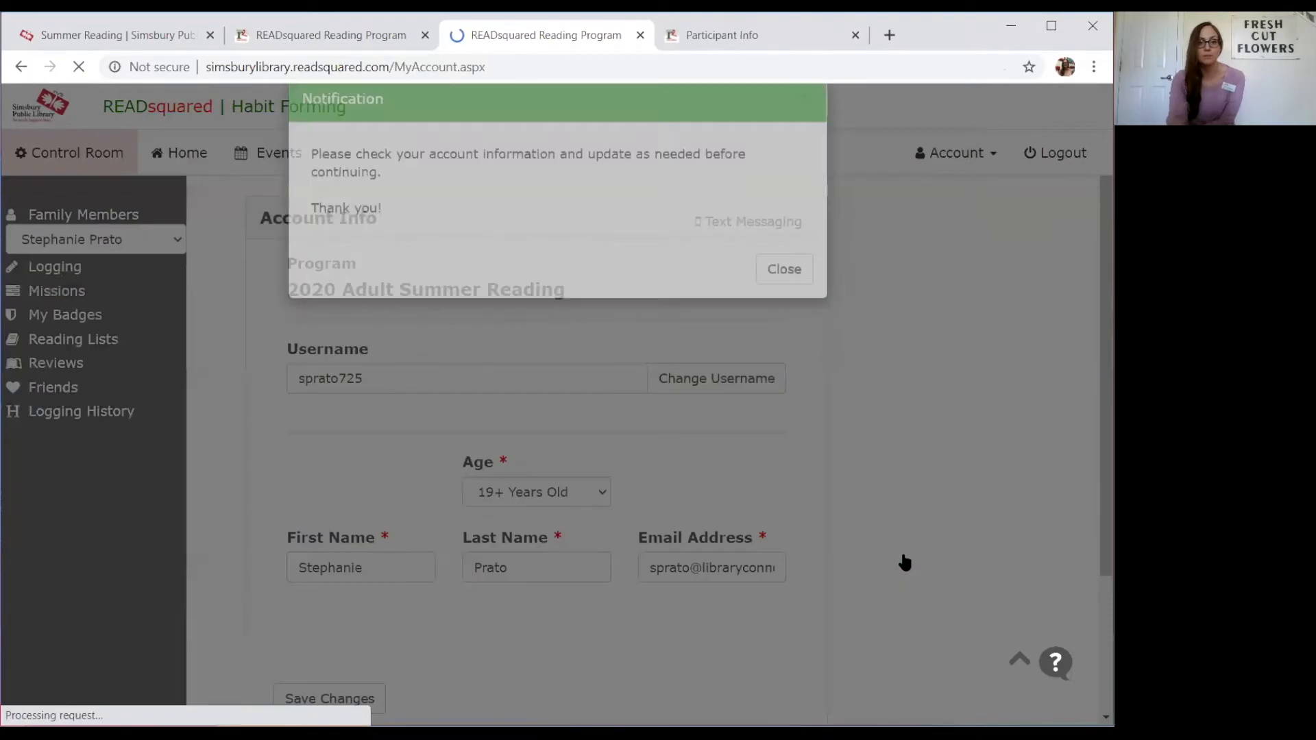
click(784, 307)
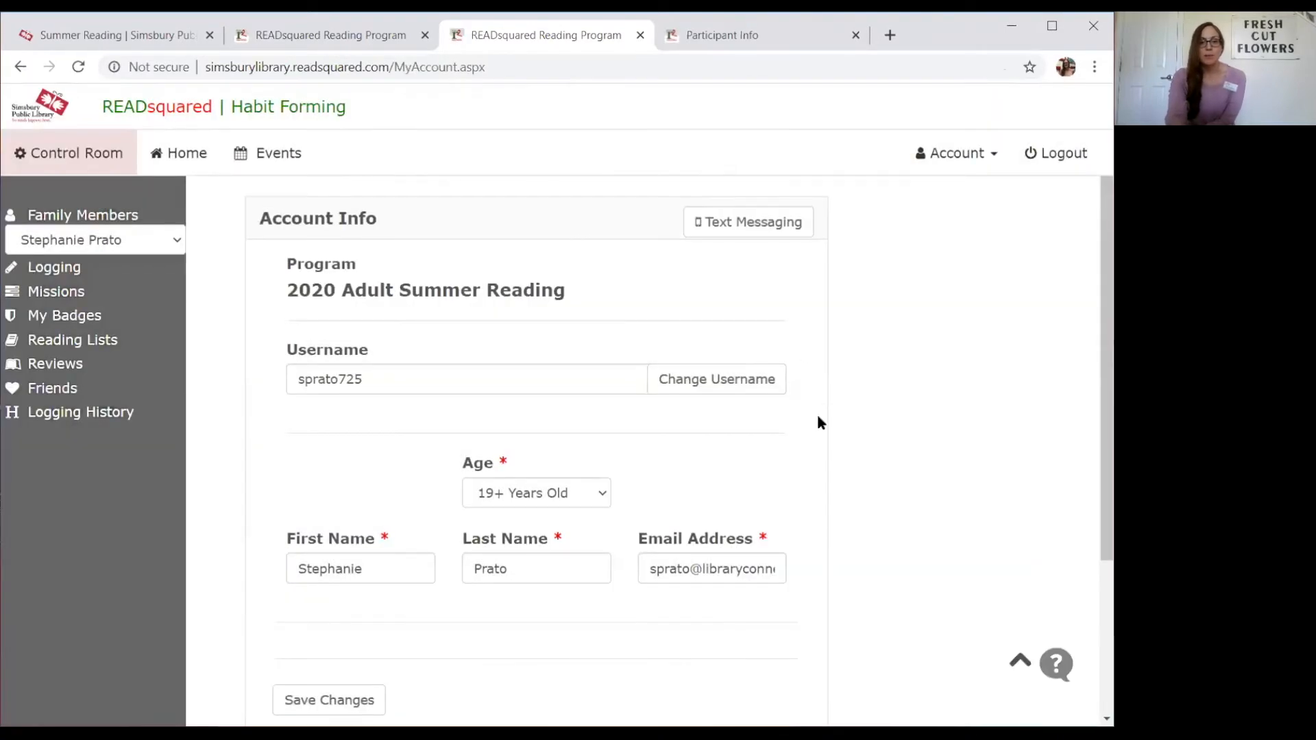
scroll(818, 421, down, 5)
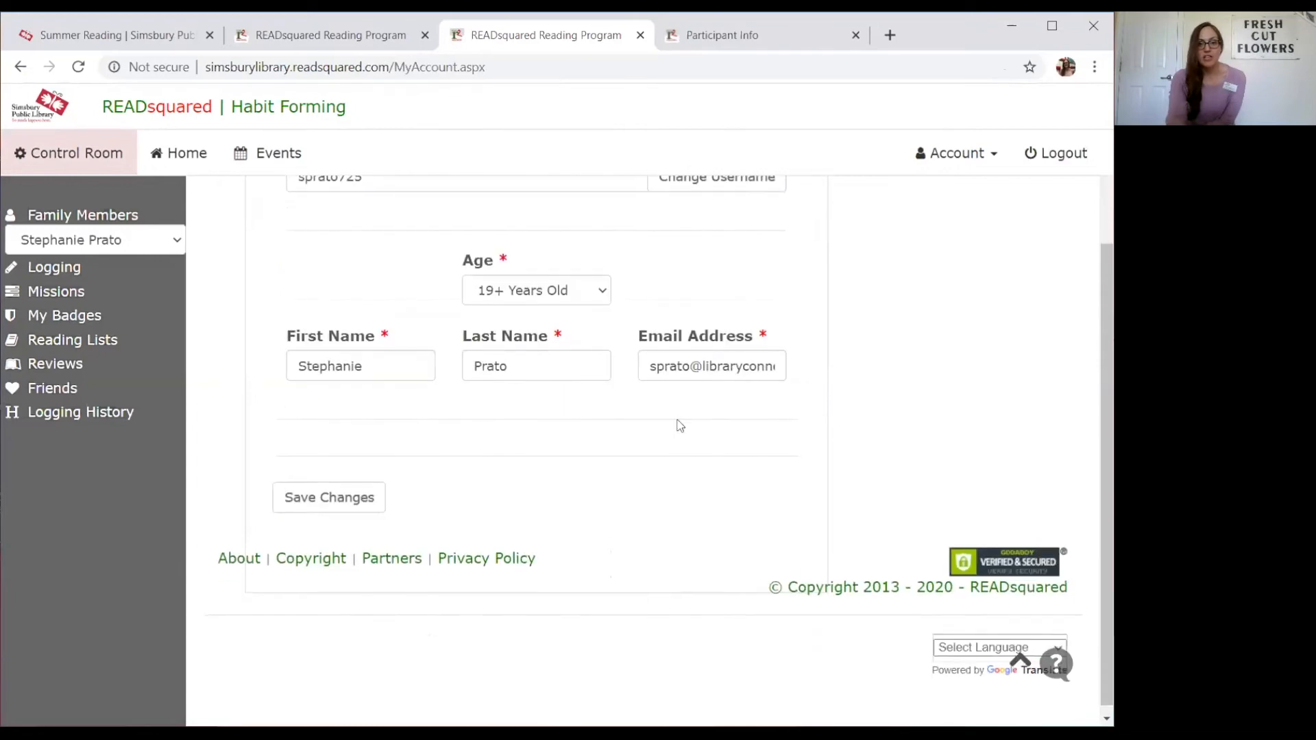
scroll(624, 439, up, 5)
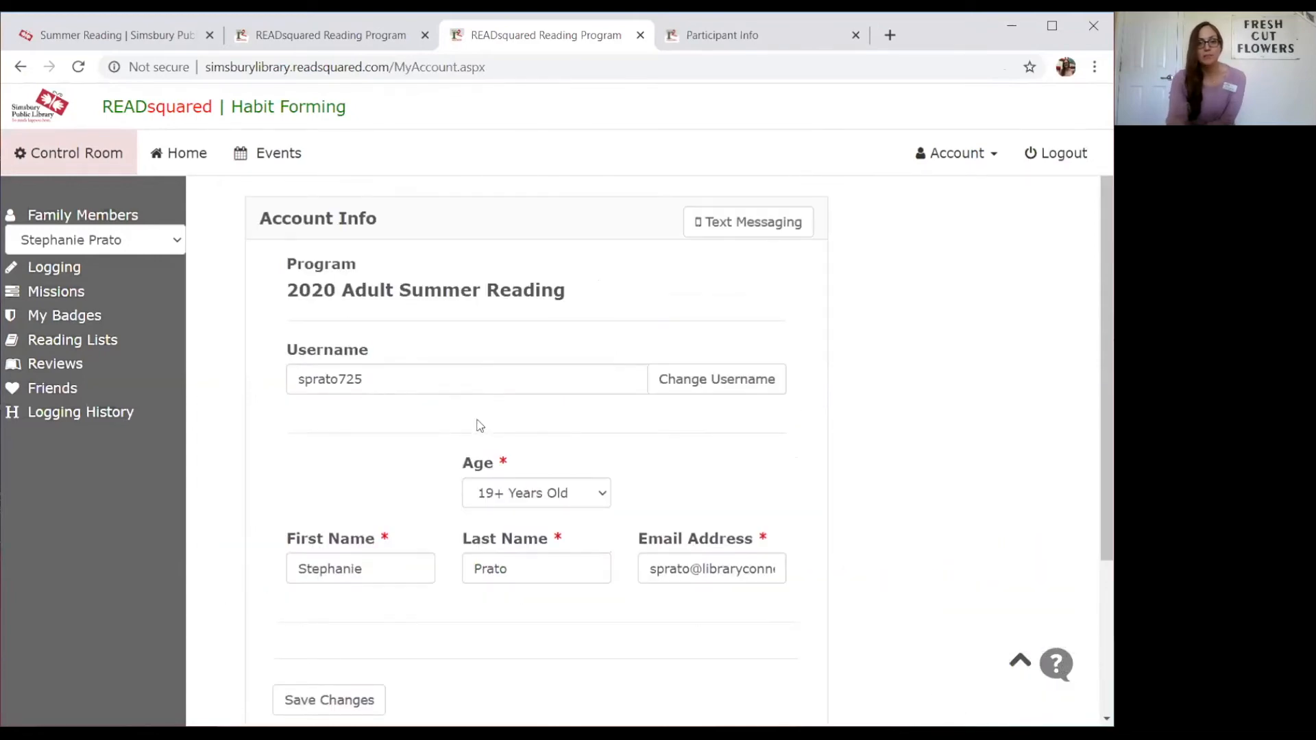
click(329, 699)
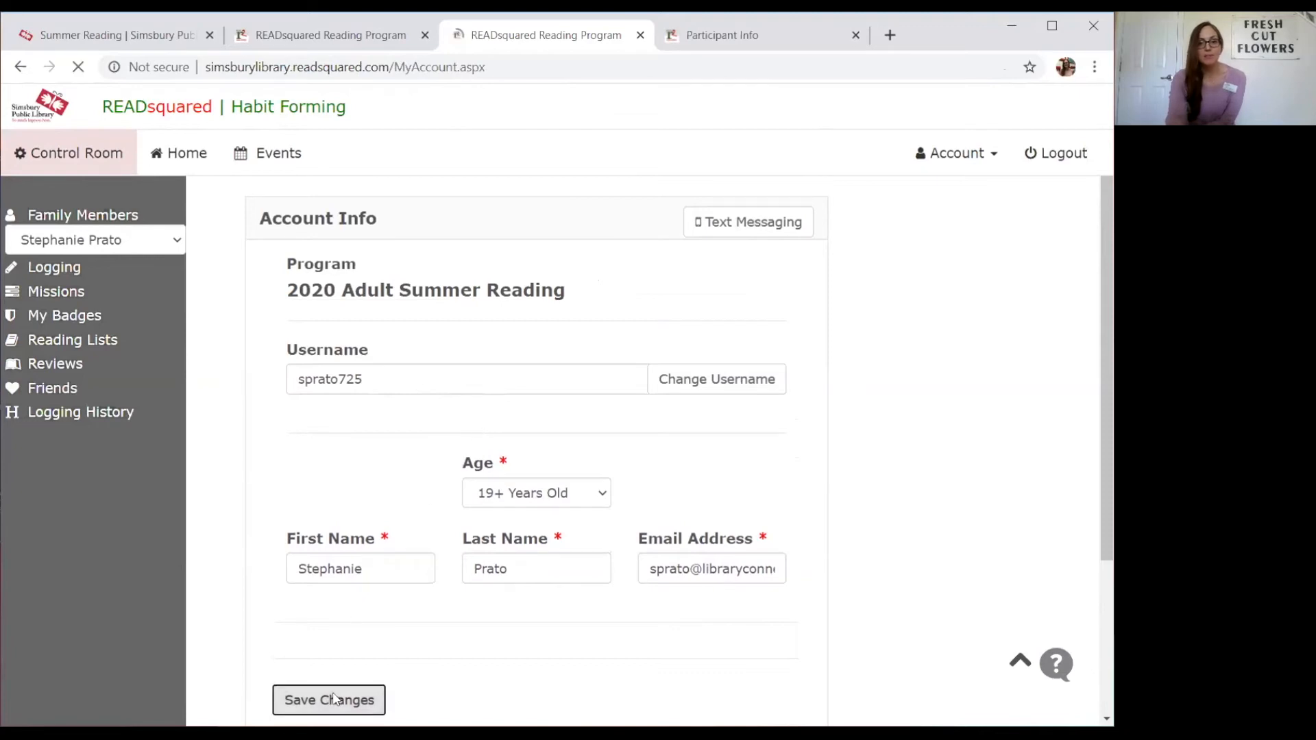
scroll(432, 396, down, 5)
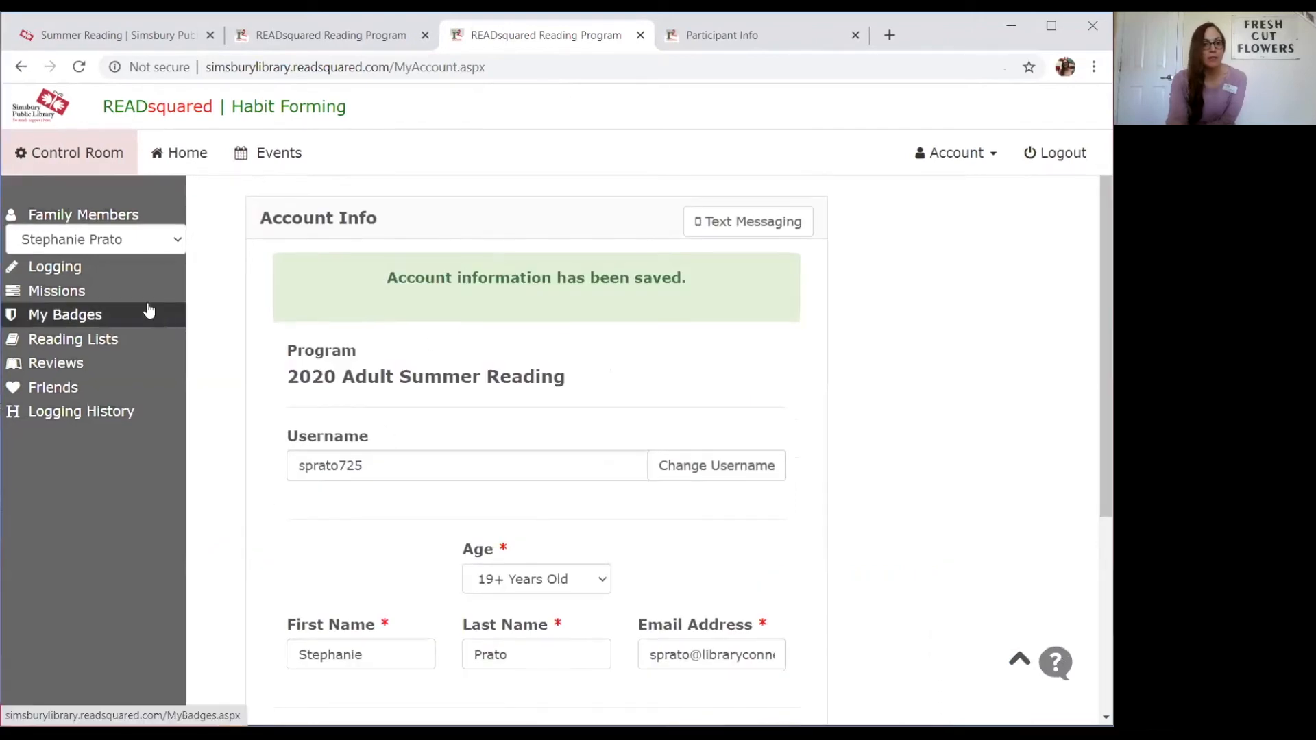
click(163, 241)
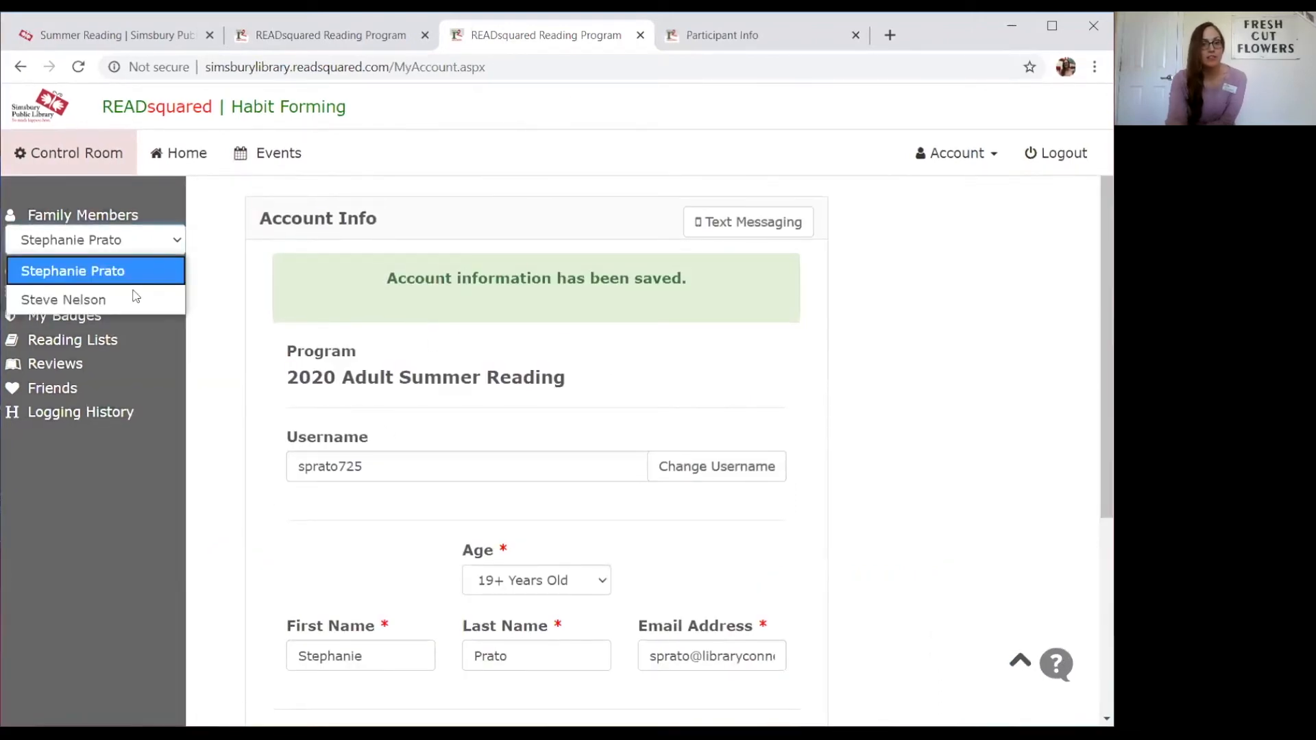
click(63, 300)
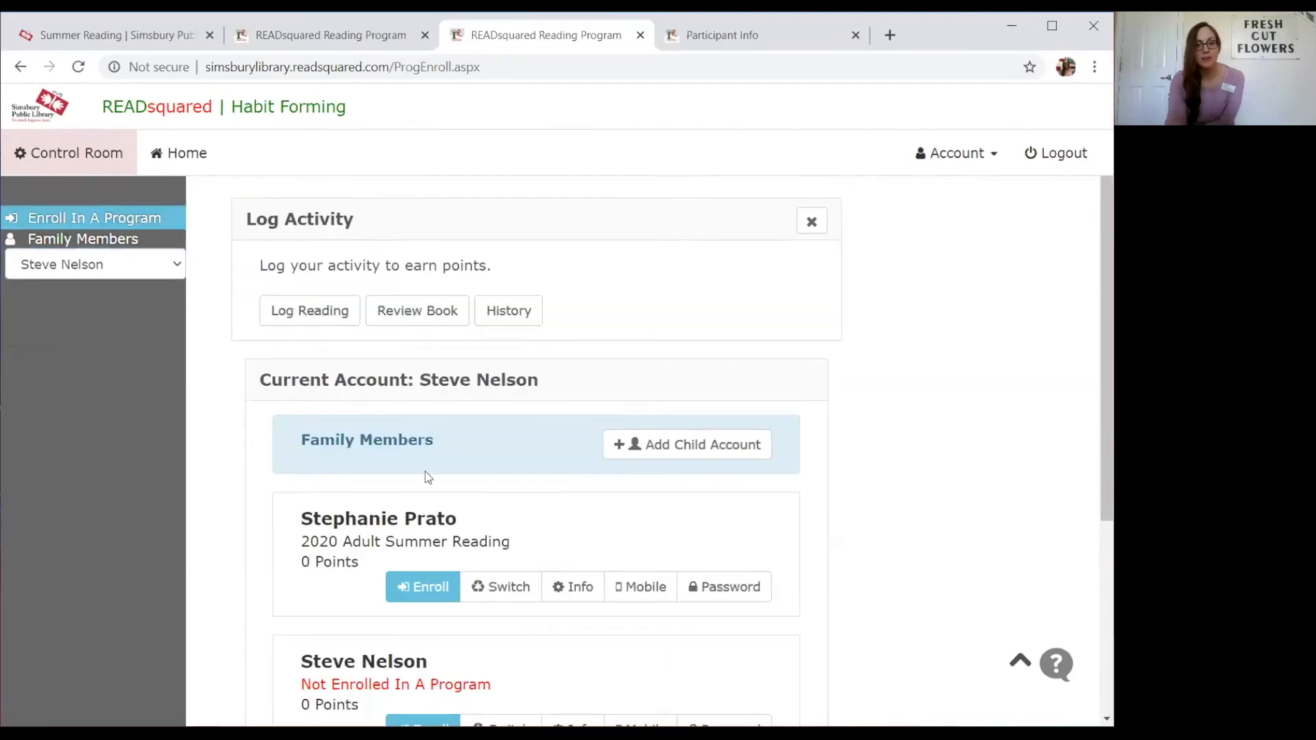
scroll(425, 471, down, 5)
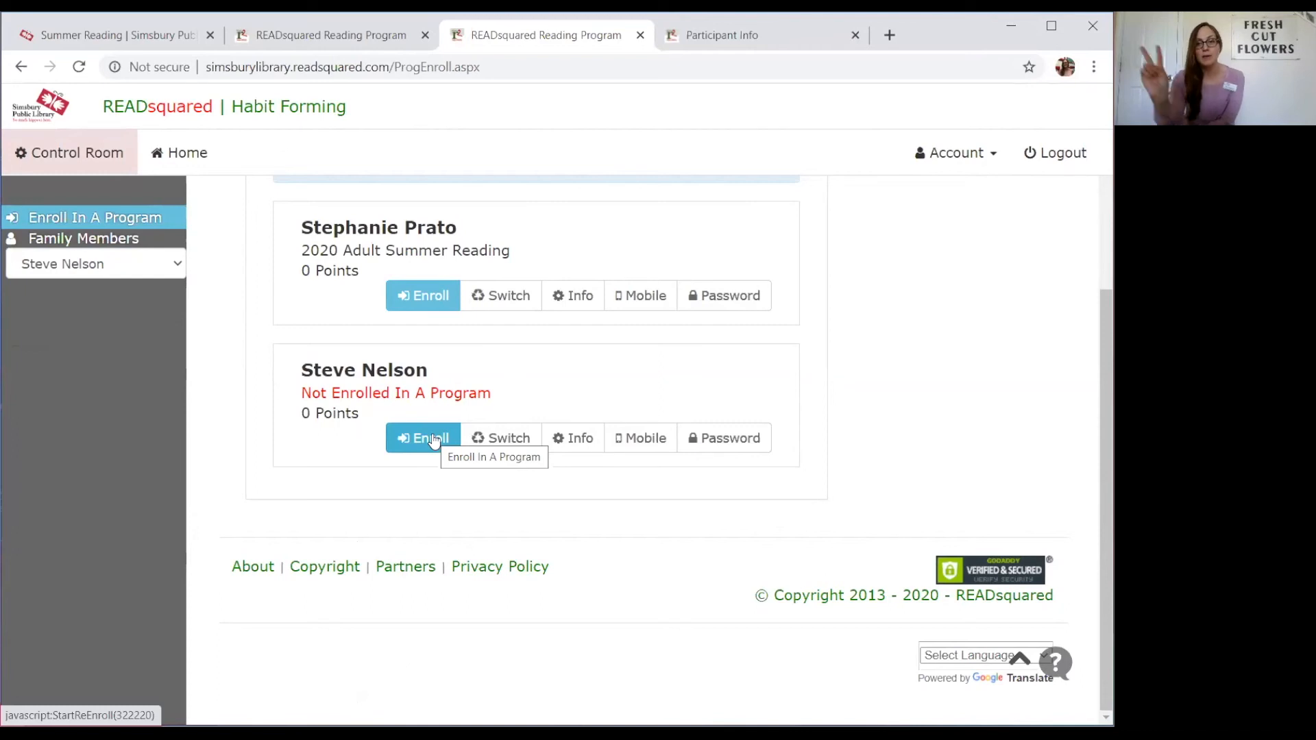
click(432, 438)
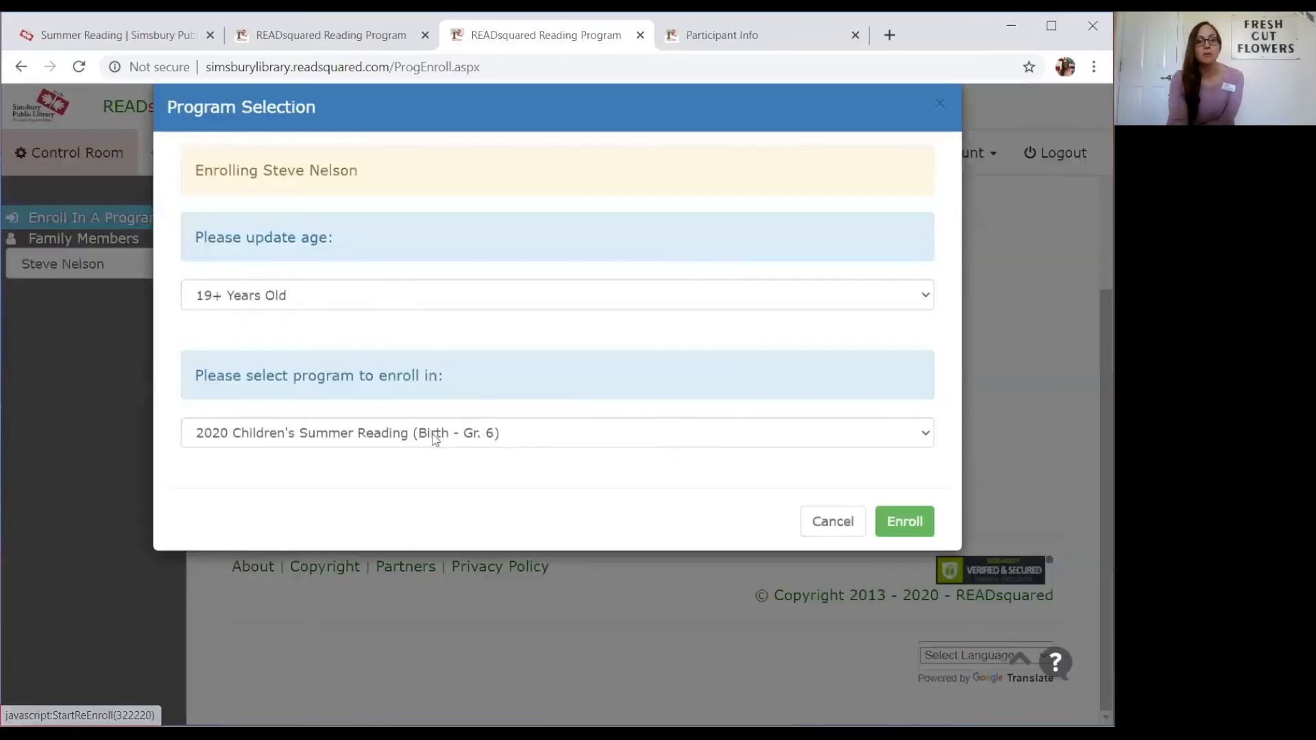
click(432, 464)
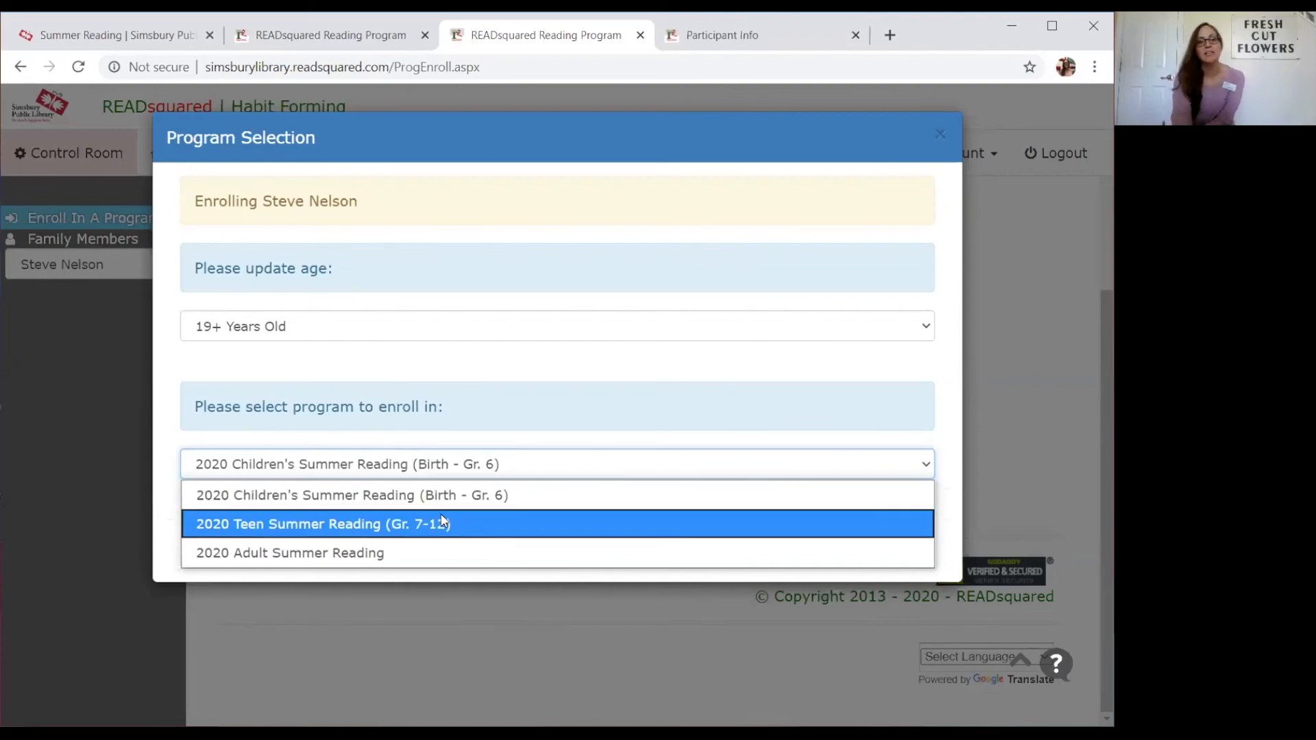
click(458, 552)
click(906, 553)
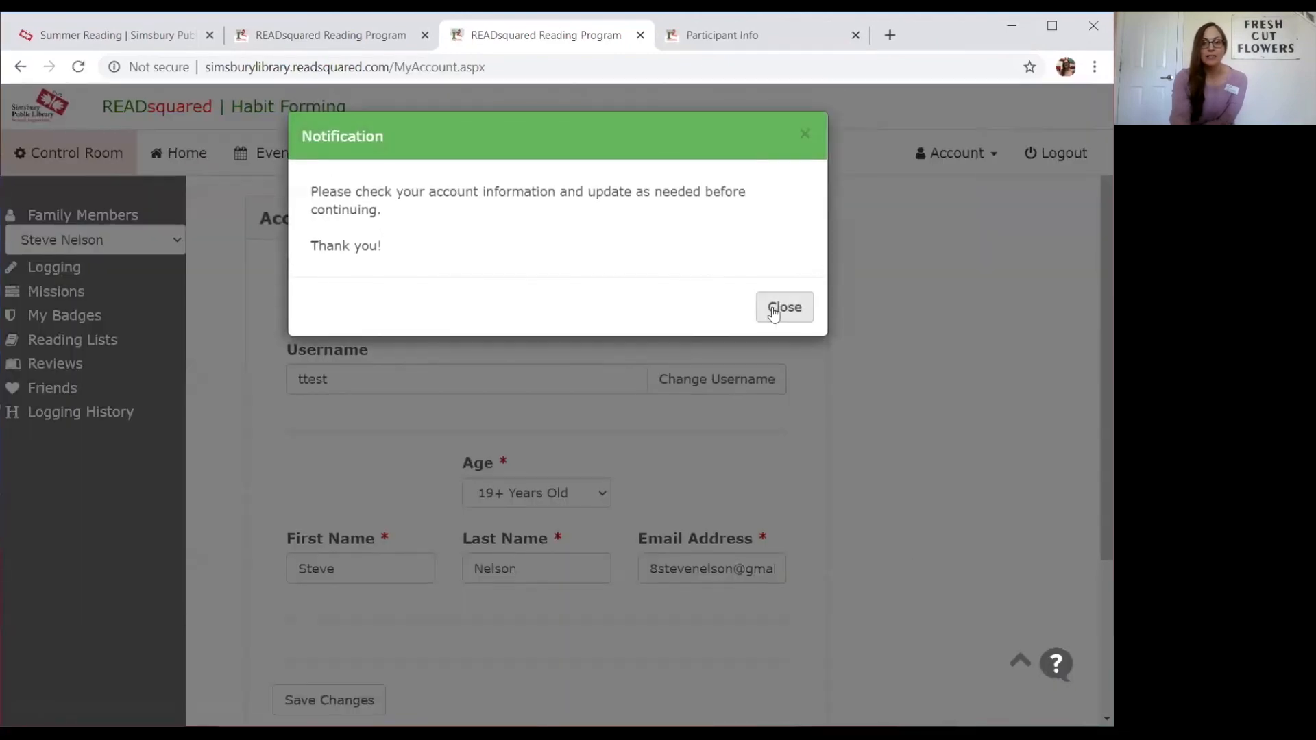
click(784, 294)
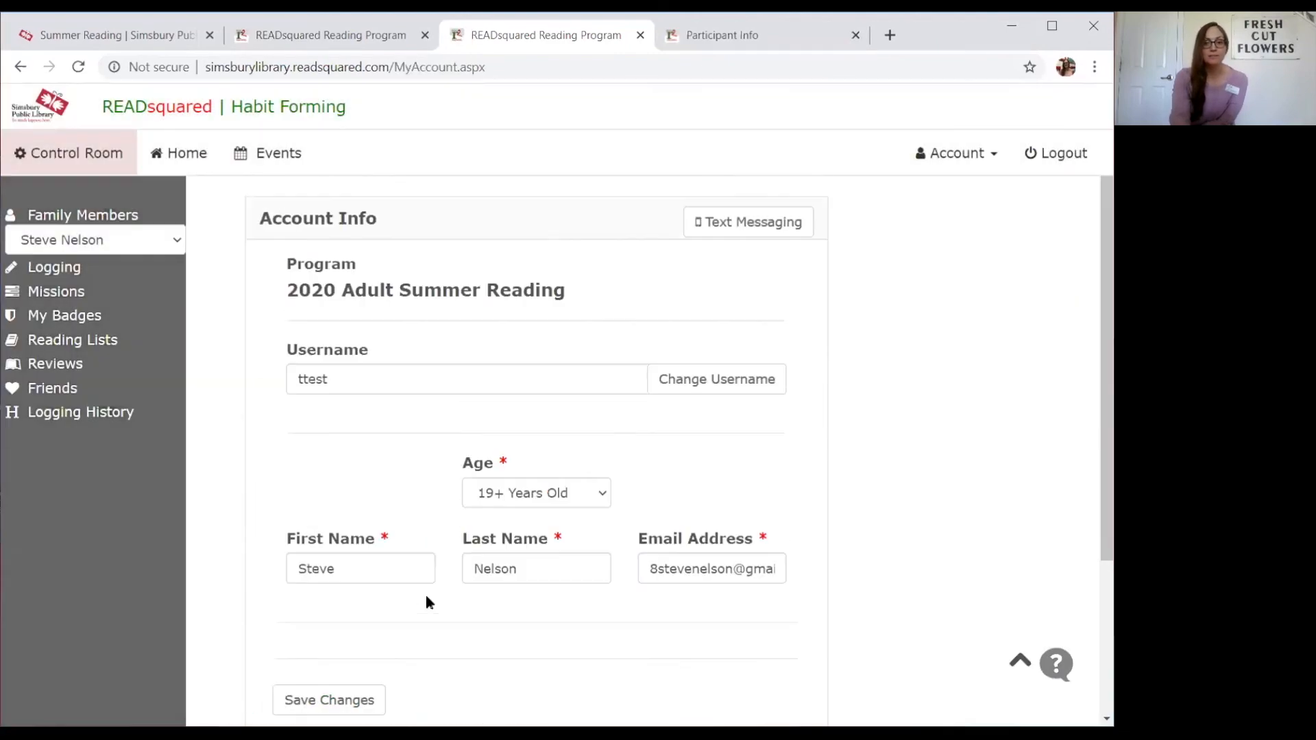
click(348, 700)
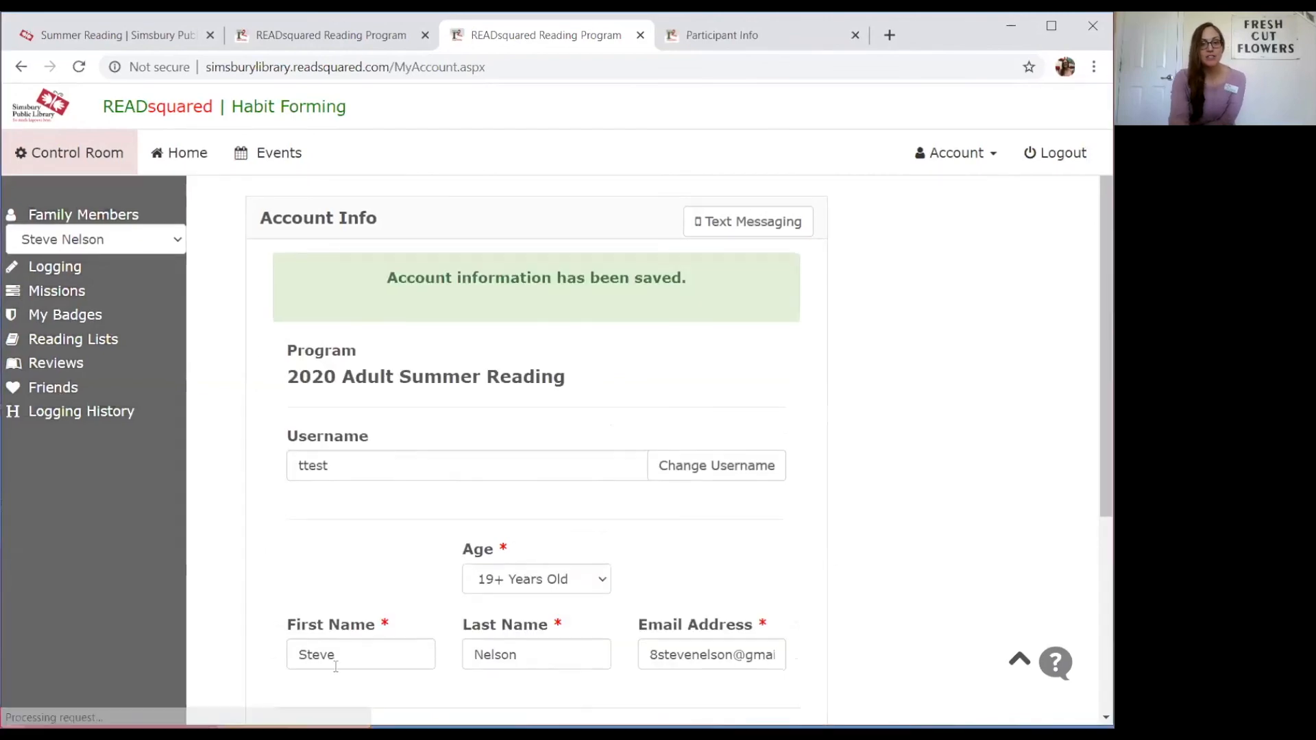
click(84, 267)
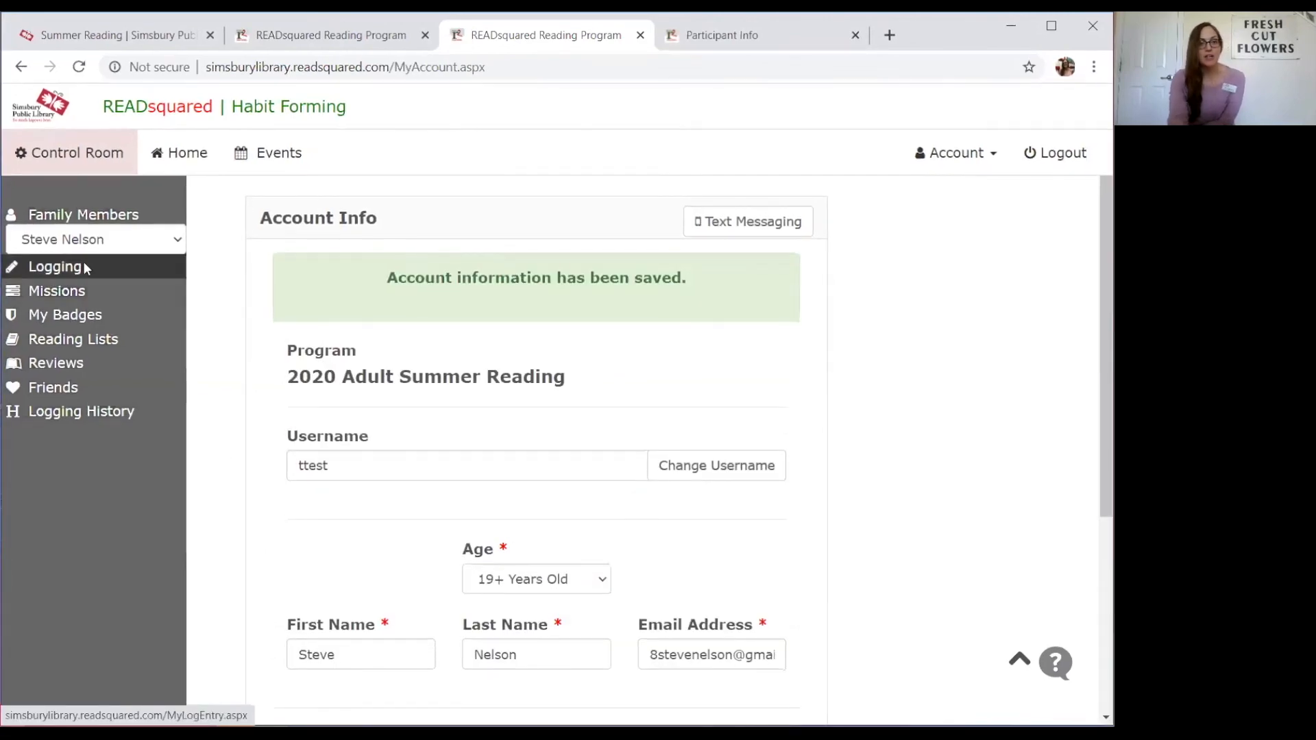